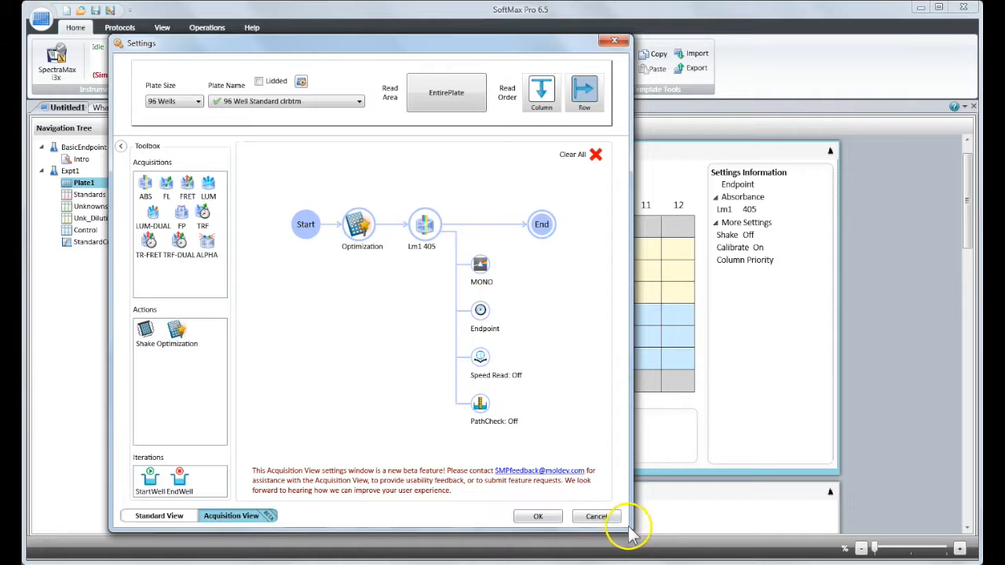
- Enlarge the Settings window and clear all items from the acquisition plan
left_click_drag(634, 535, 852, 563)
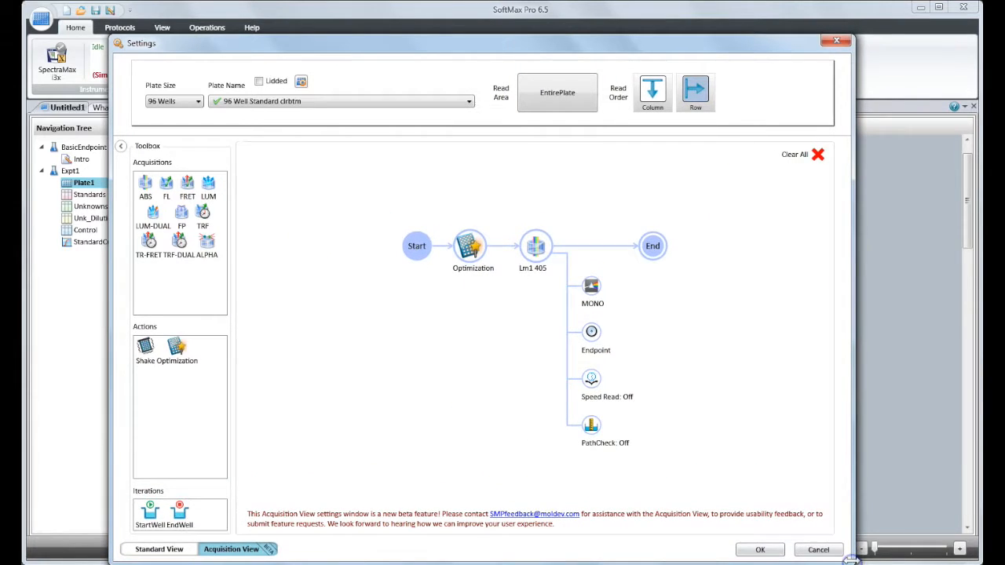
left_click(817, 160)
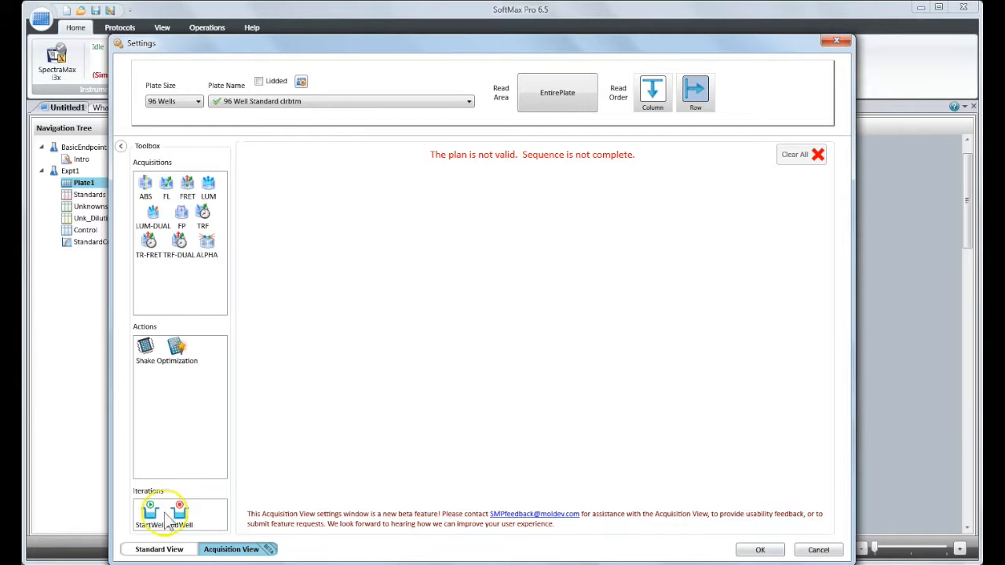
- Add a fluorescence (FL) read to the empty plan with MONO hardware and the Kinetic read type
left_click(167, 188)
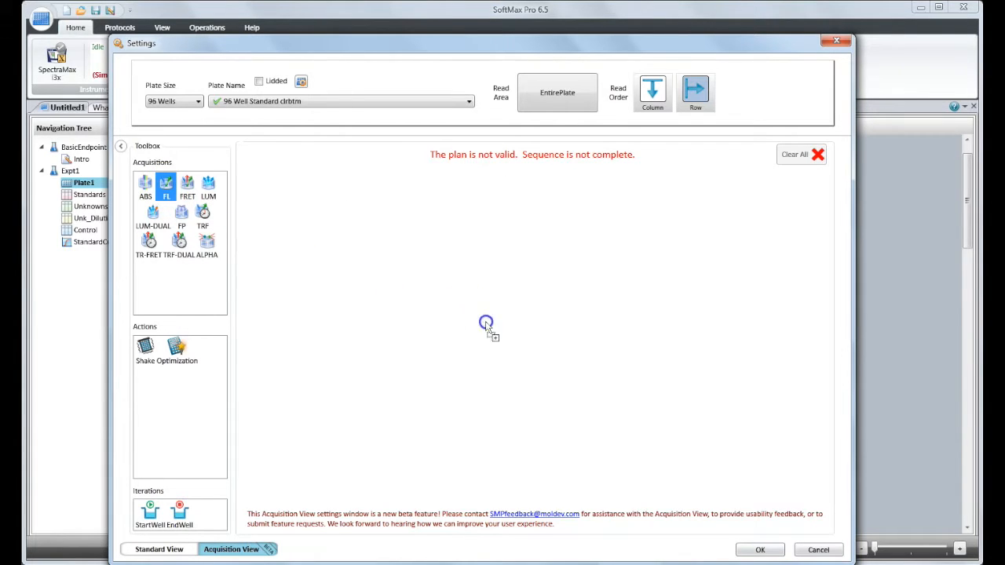
left_click_drag(509, 333, 509, 333)
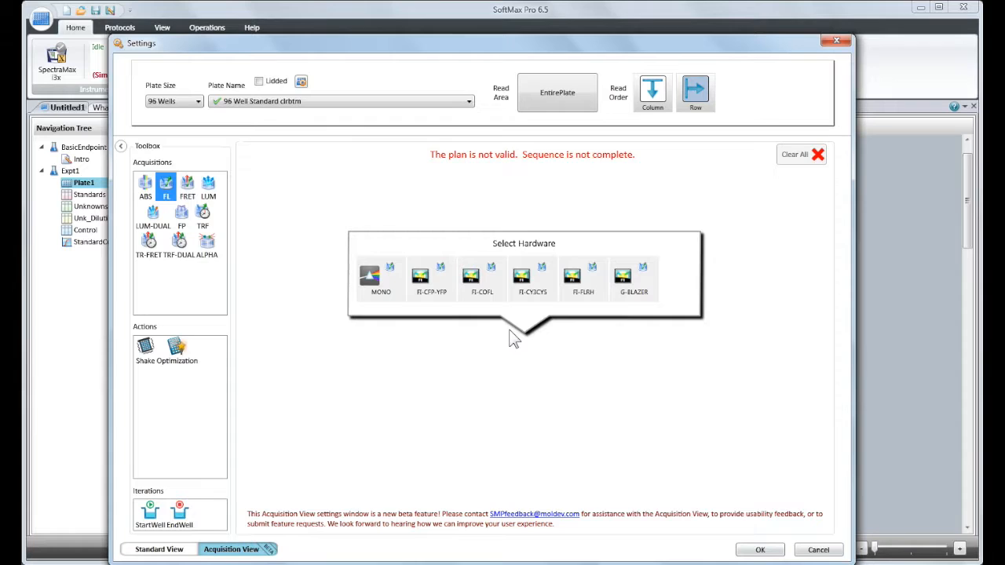
left_click(380, 295)
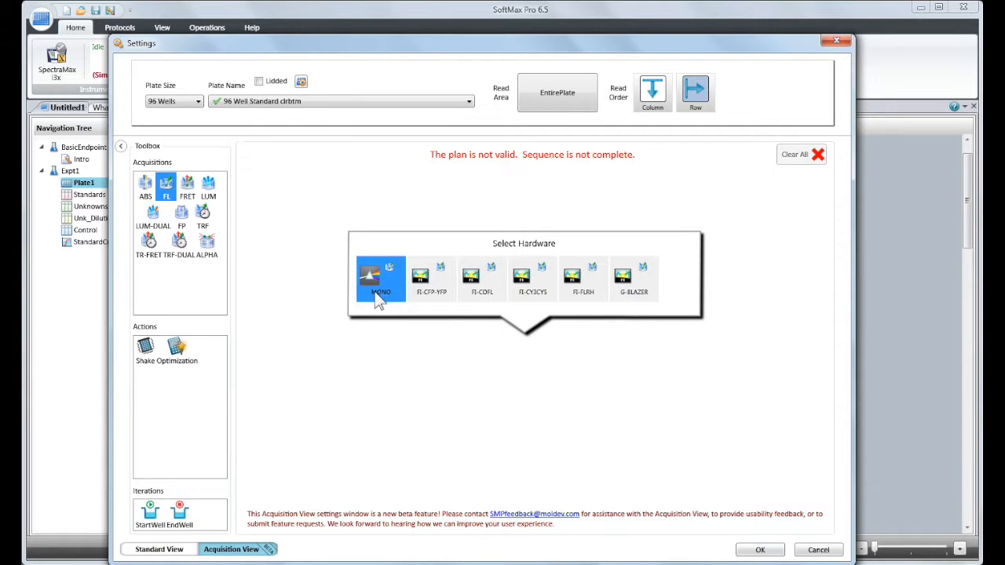
left_click(537, 298)
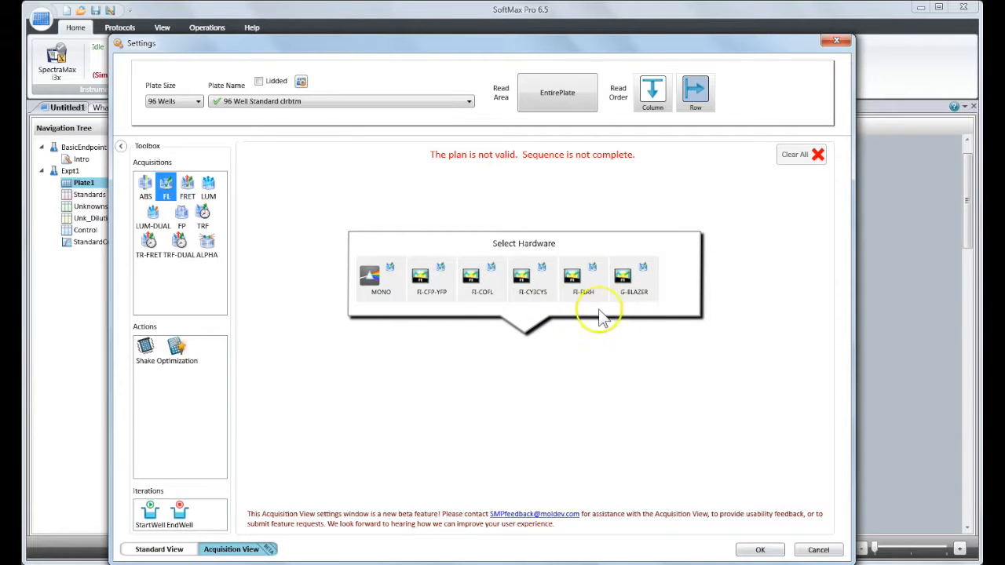
left_click(379, 292)
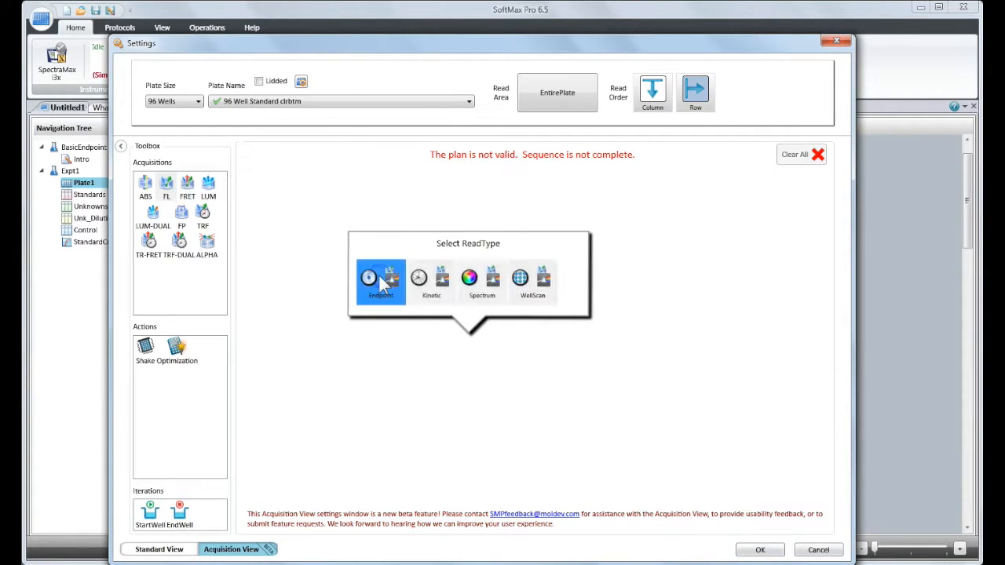
left_click(442, 279)
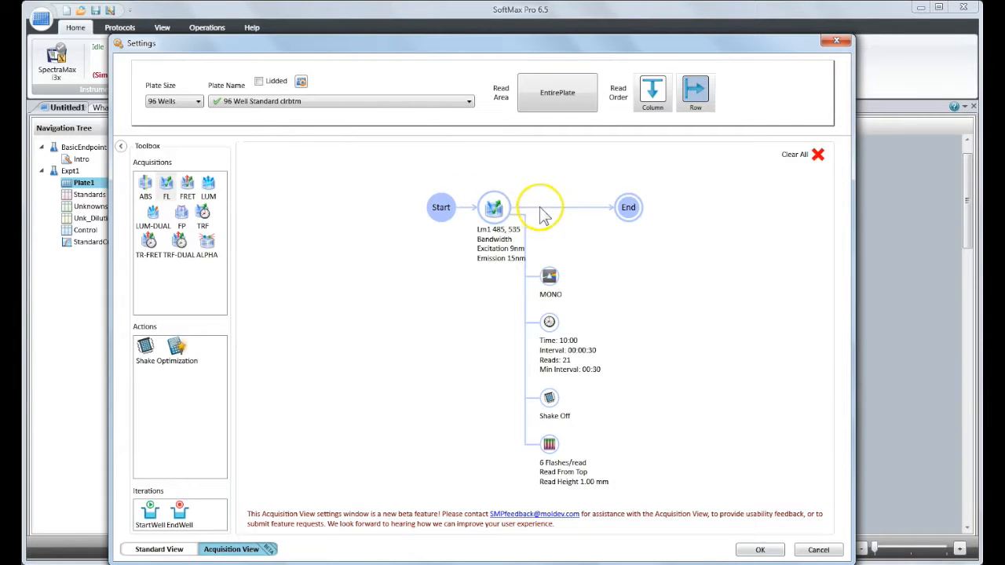
left_click(496, 219)
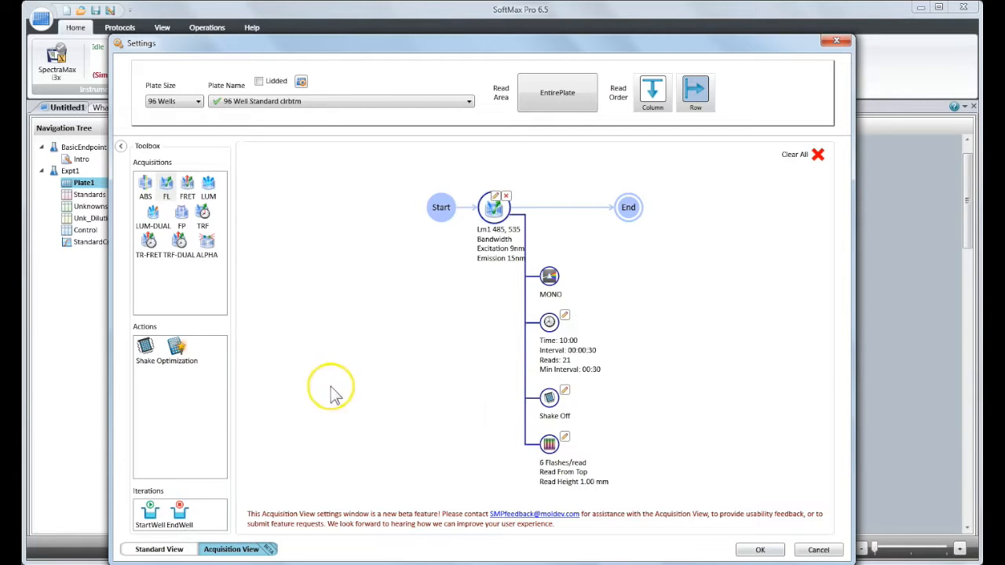
- Add an Optimization action before the fluorescence read and a Shake action between the two
left_click(179, 350)
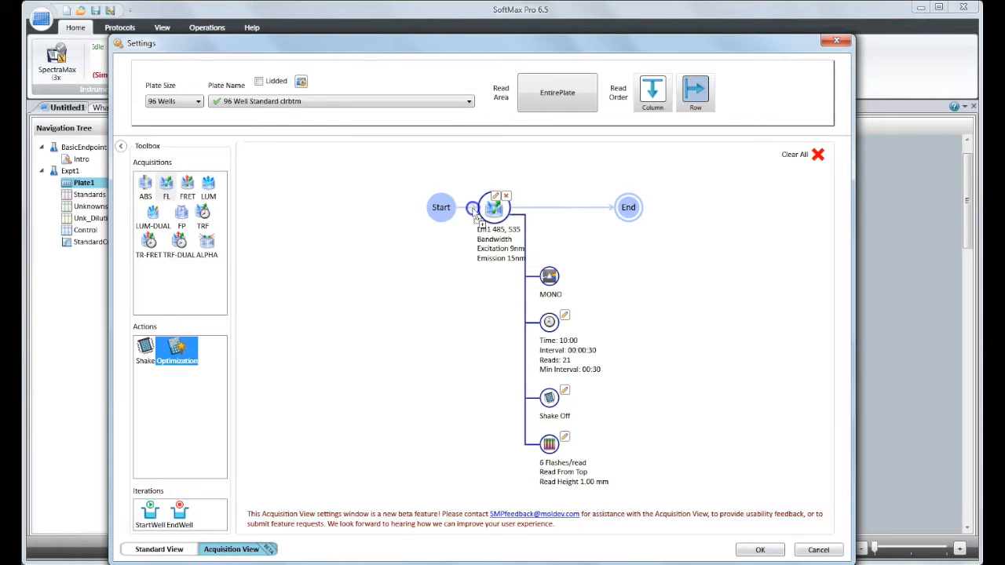
left_click_drag(468, 210, 471, 213)
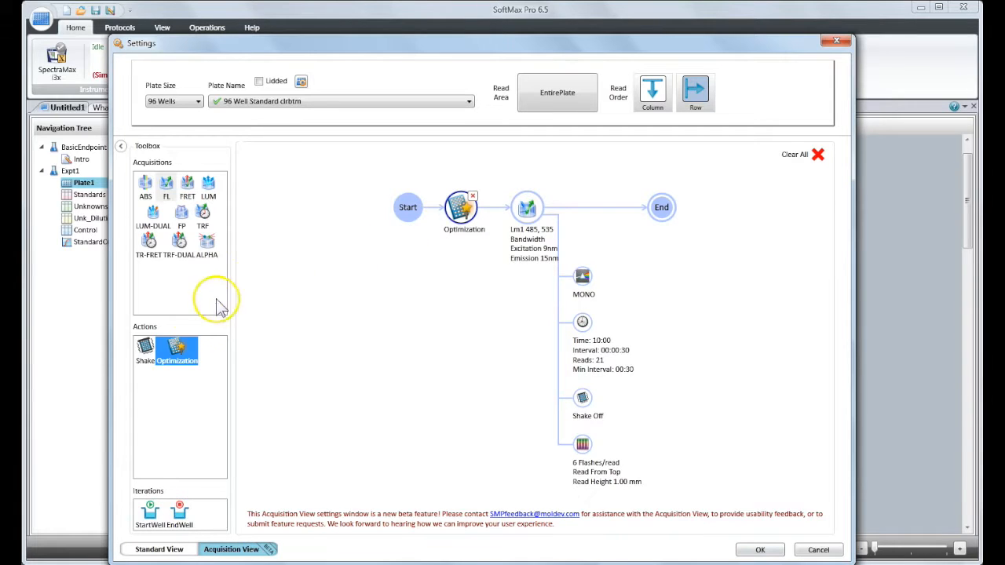
left_click(142, 356)
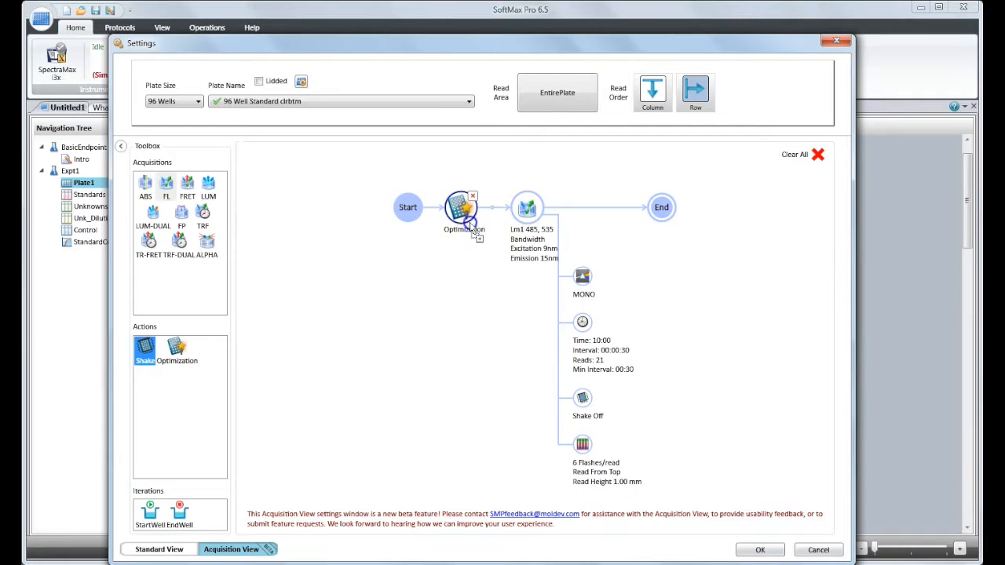
left_click_drag(493, 213, 494, 219)
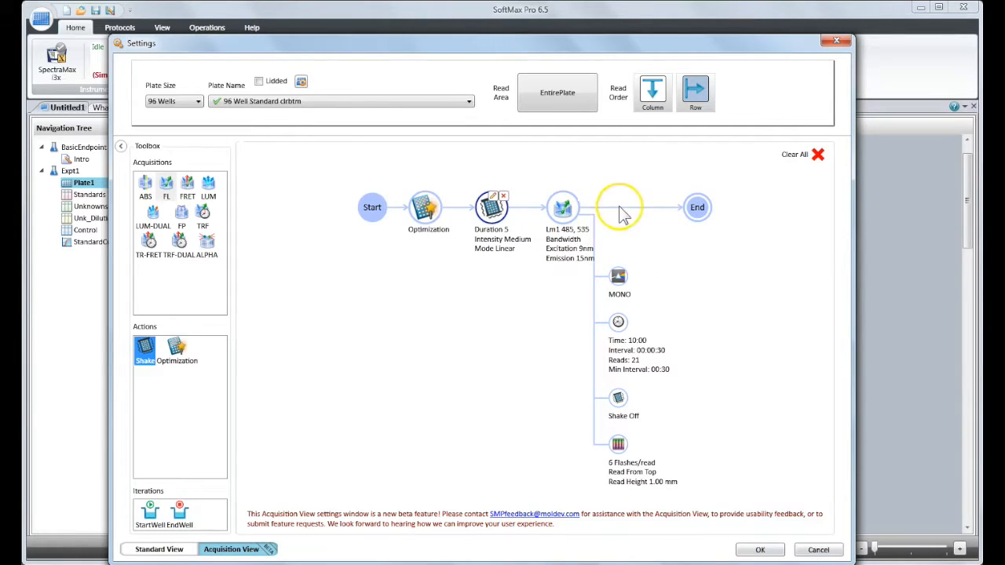
- Set the fluorescence read's excitation bandwidth to 15 nm in its wavelength settings
left_click(564, 197)
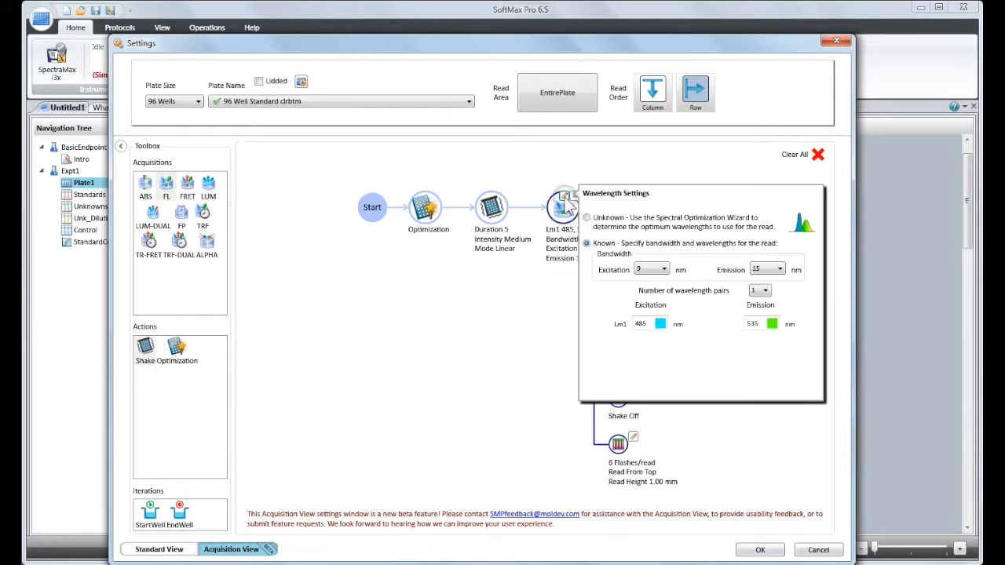
left_click(652, 269)
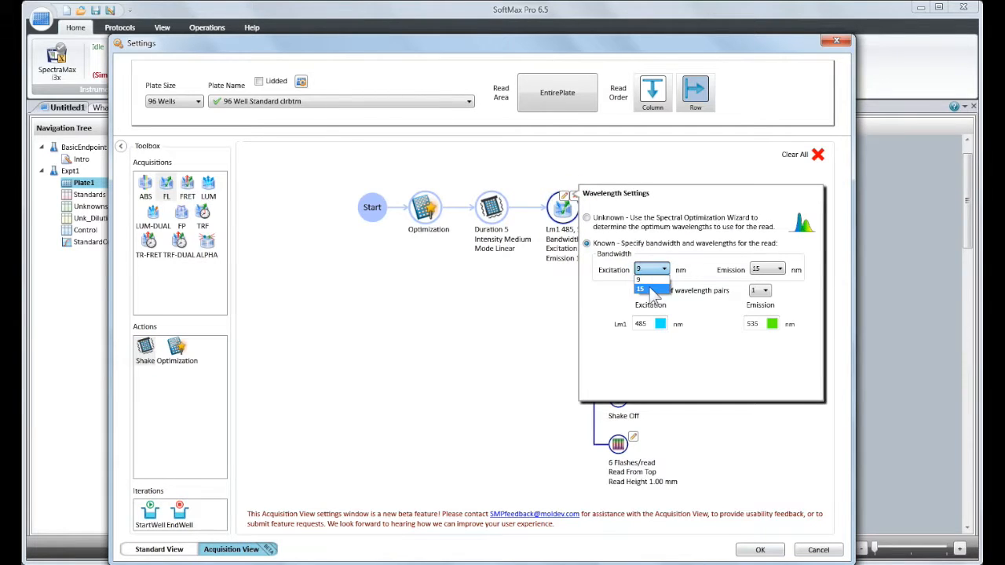
left_click(651, 290)
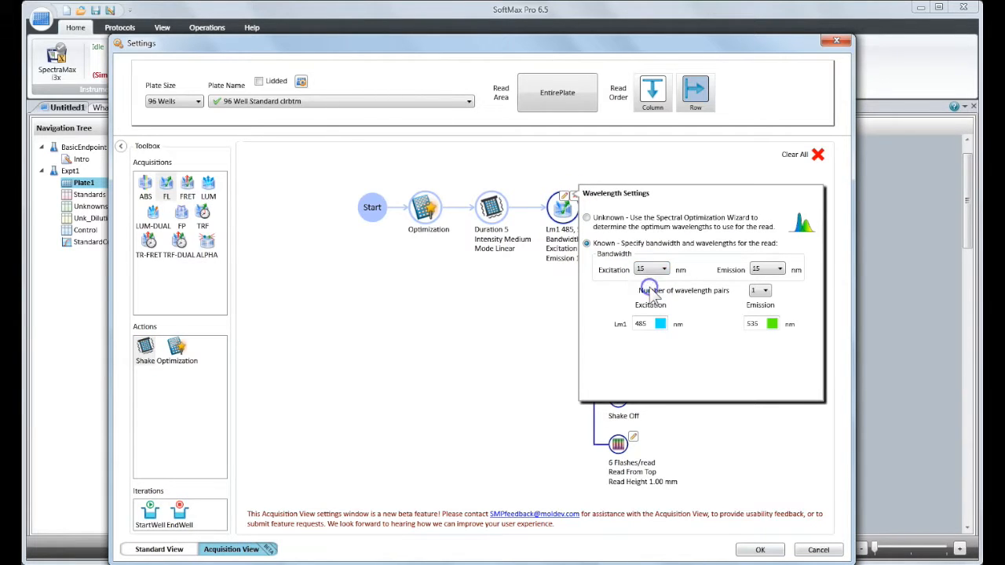
left_click(552, 298)
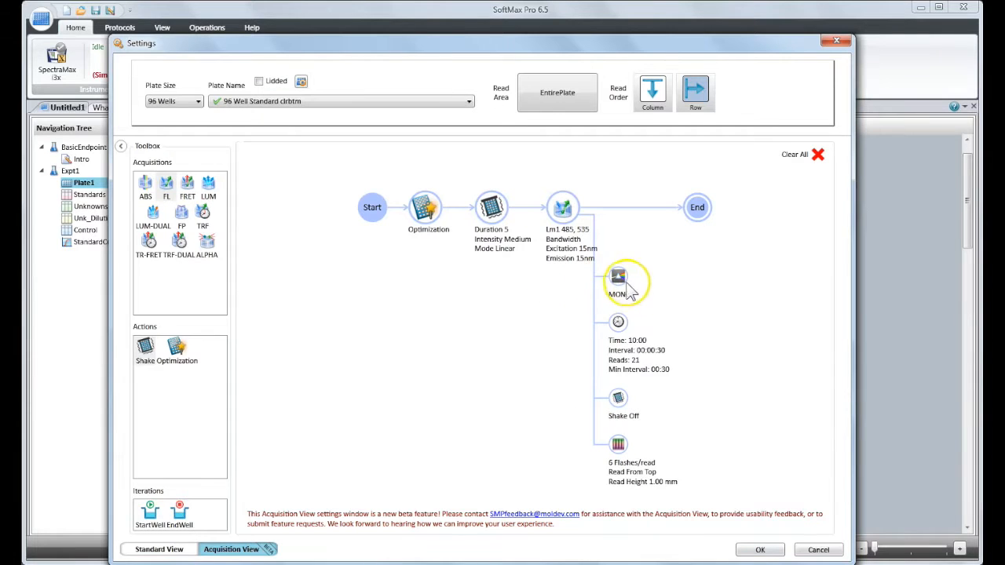
- Review the fluorescence read's timing, shake, and PMT and optics settings
left_click(618, 324)
left_click(634, 316)
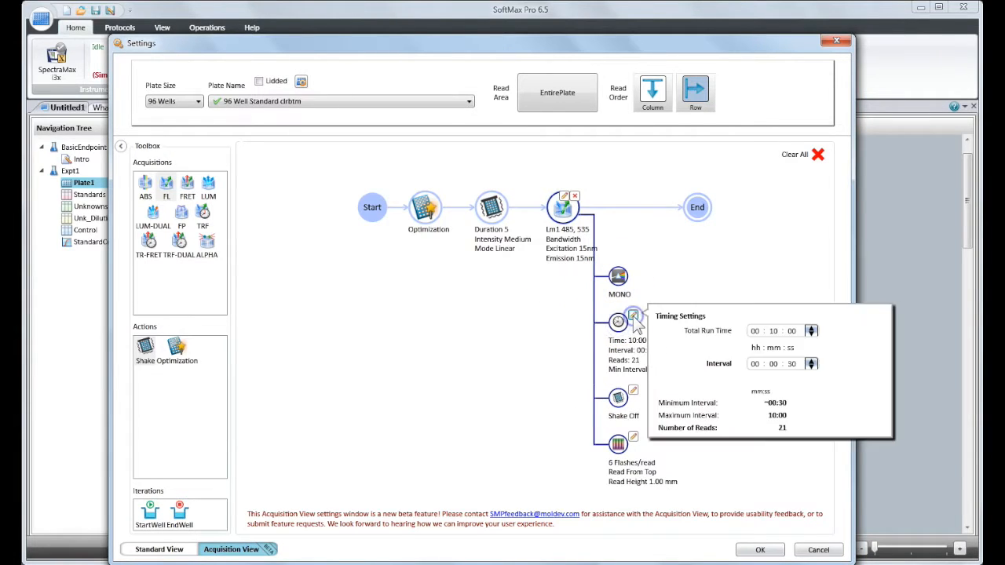
left_click(632, 392)
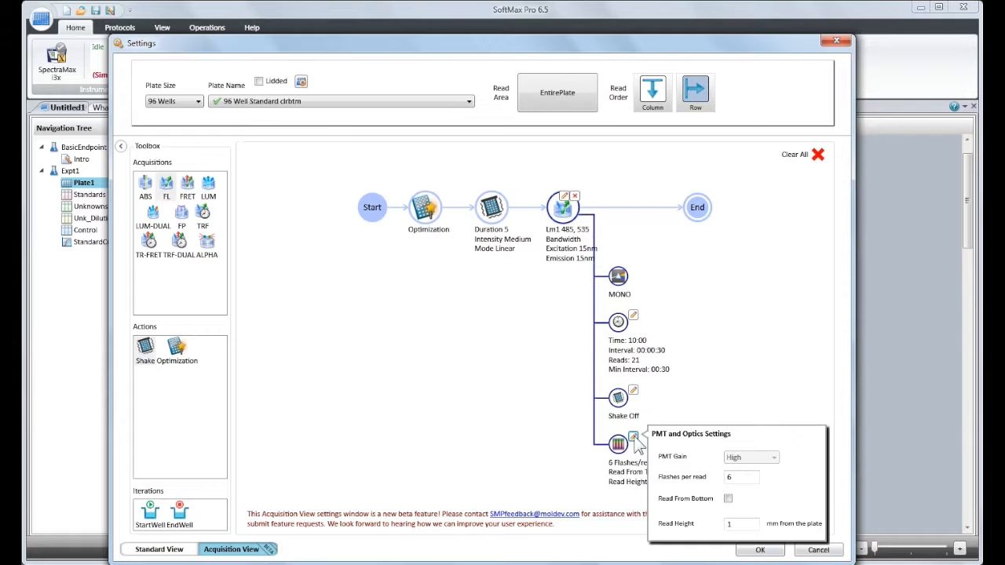
left_click(565, 413)
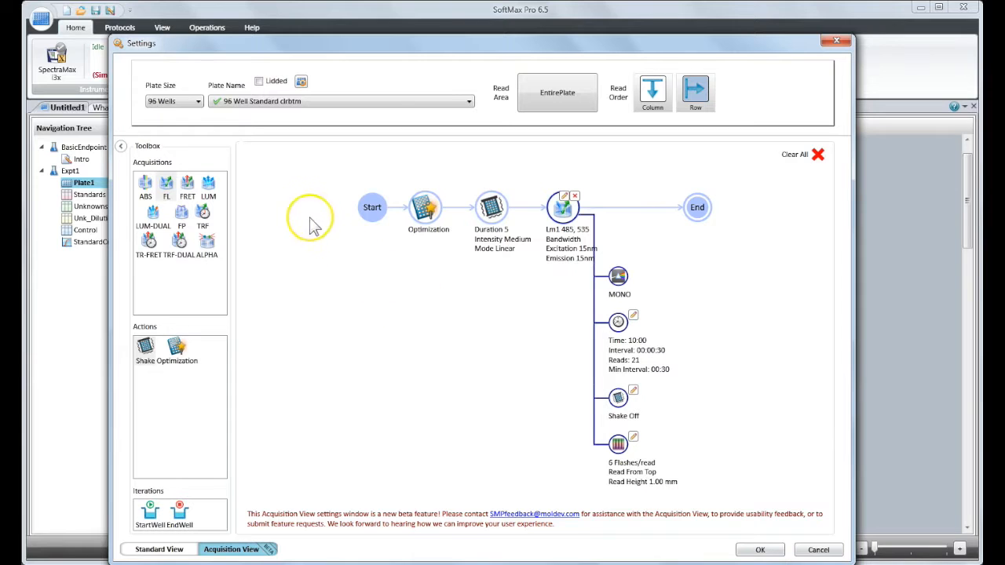
- Choose the 96 Wells plate size and 96 Well Standard opaque plate, mark it as lidded, and view its dimensions in the Plate Editor
left_click(198, 102)
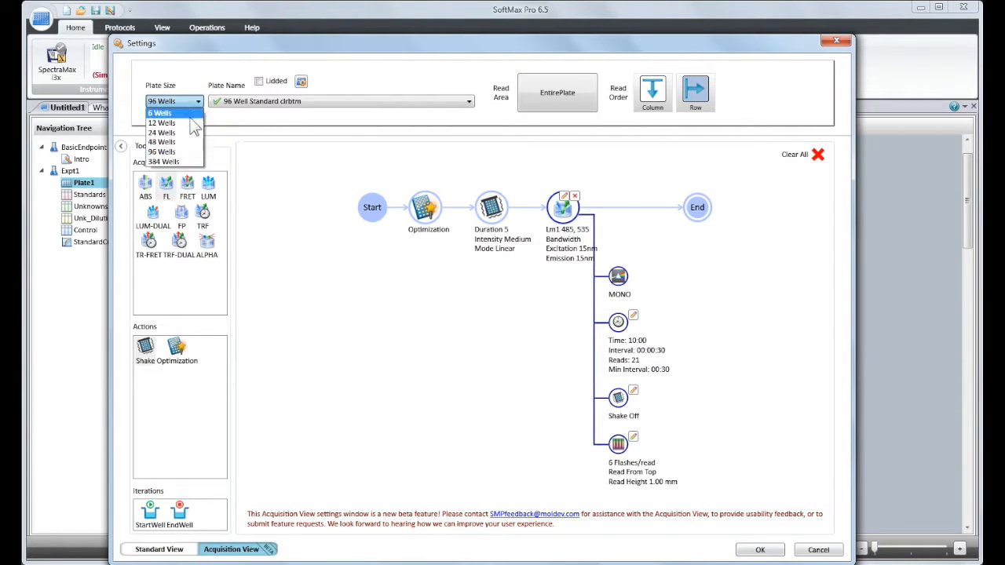
left_click(183, 151)
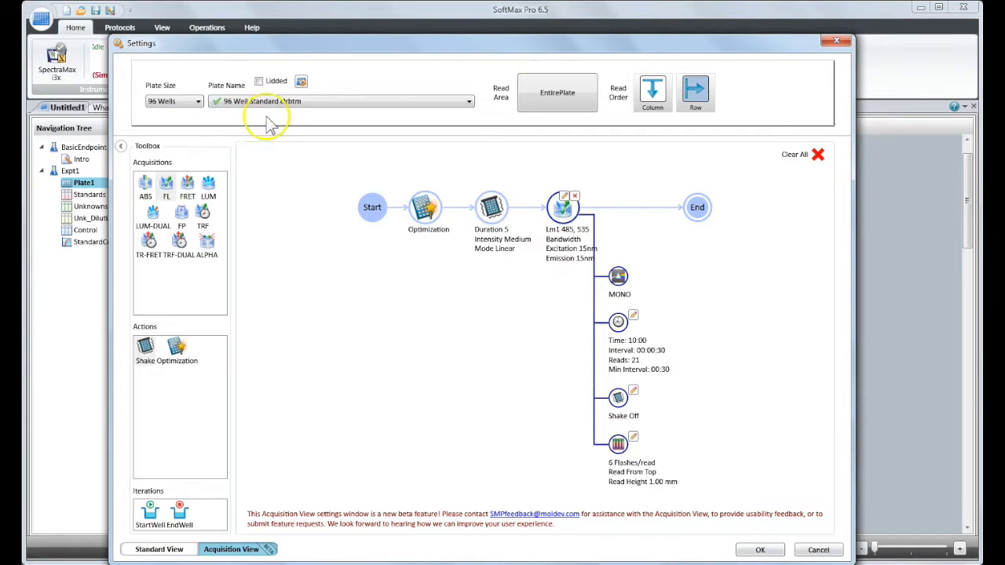
left_click(303, 101)
left_click(311, 123)
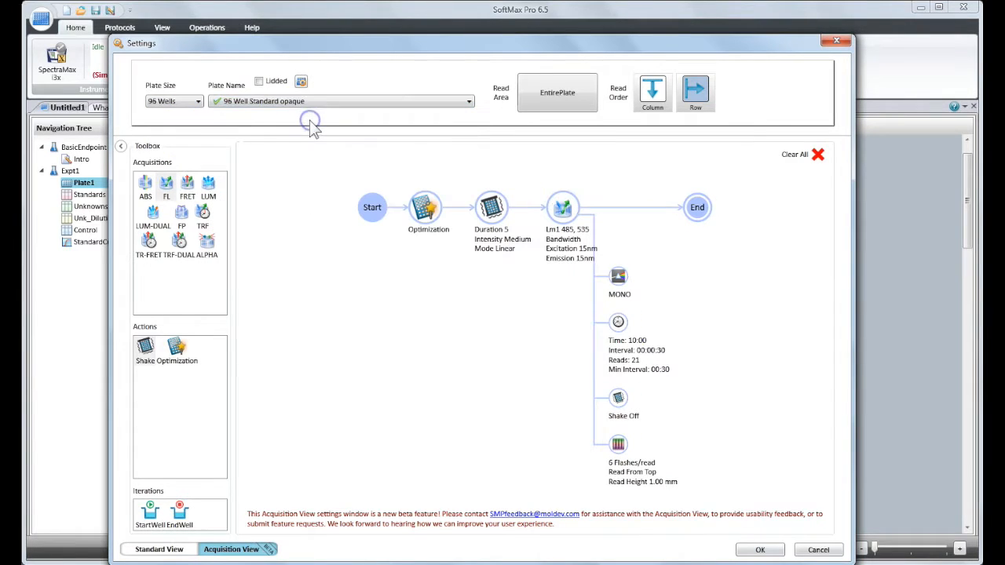
left_click(258, 81)
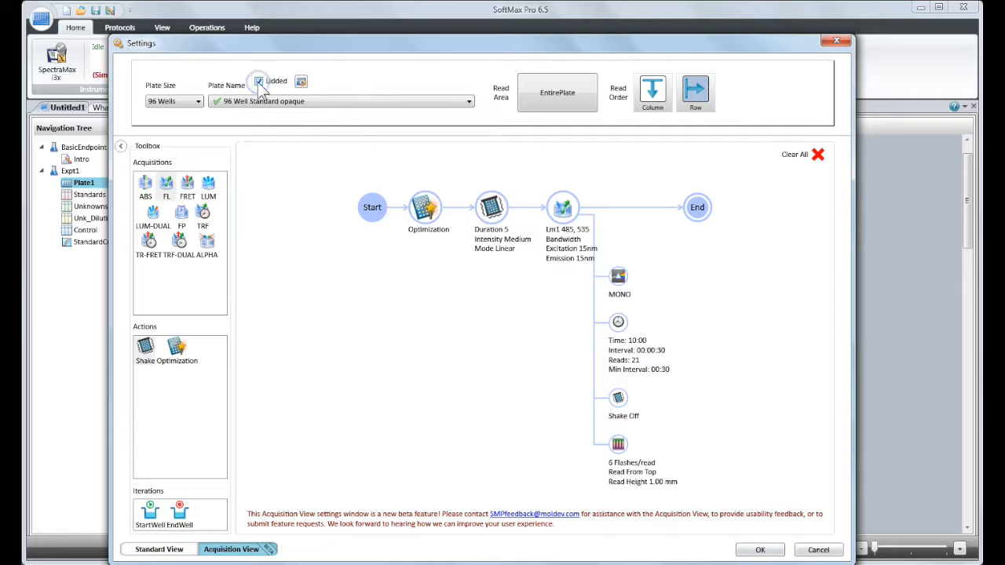
left_click(300, 82)
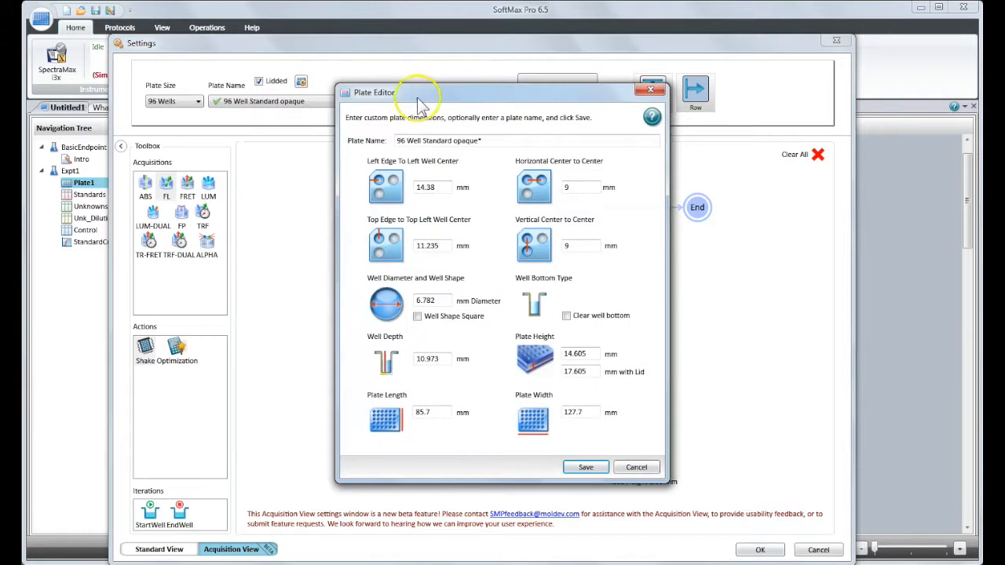
left_click(650, 90)
- Restrict the read area to wells A1-H7 and set the read order to Column
left_click_drag(598, 182, 745, 312)
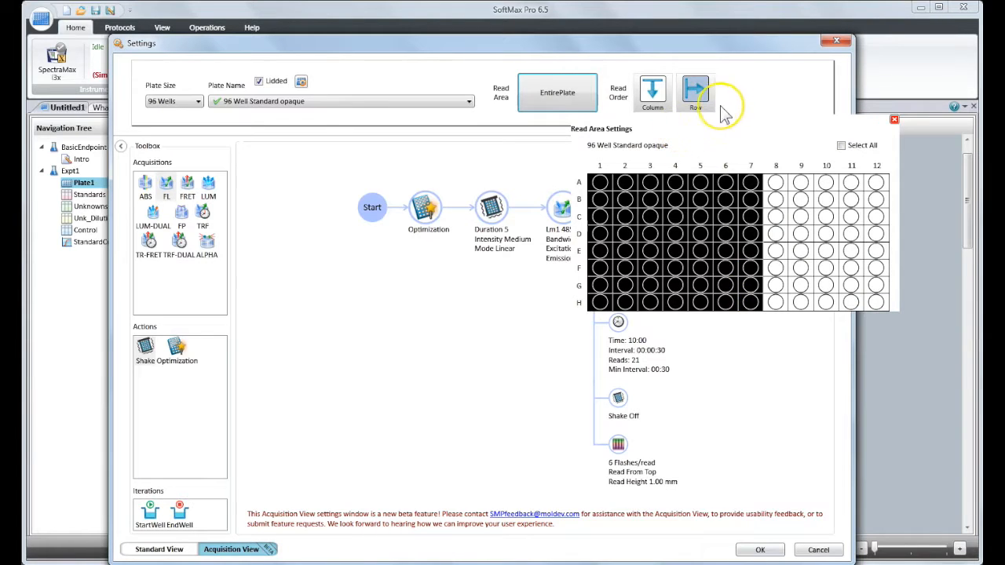
left_click(652, 91)
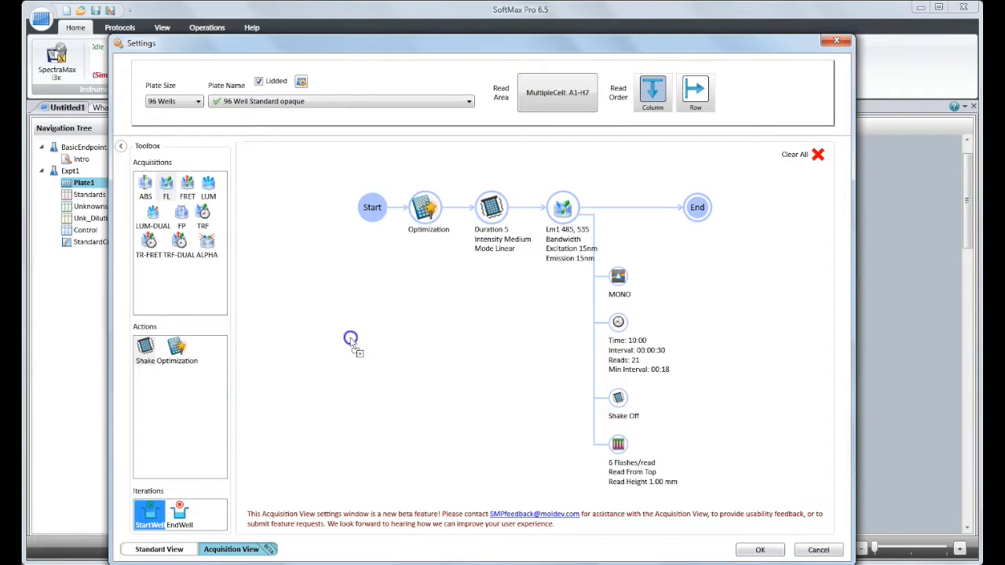
- Try a StartWell–EndWell iteration around the fluorescence read, and remove both the read and the iteration from the plan
left_click_drag(530, 212, 532, 213)
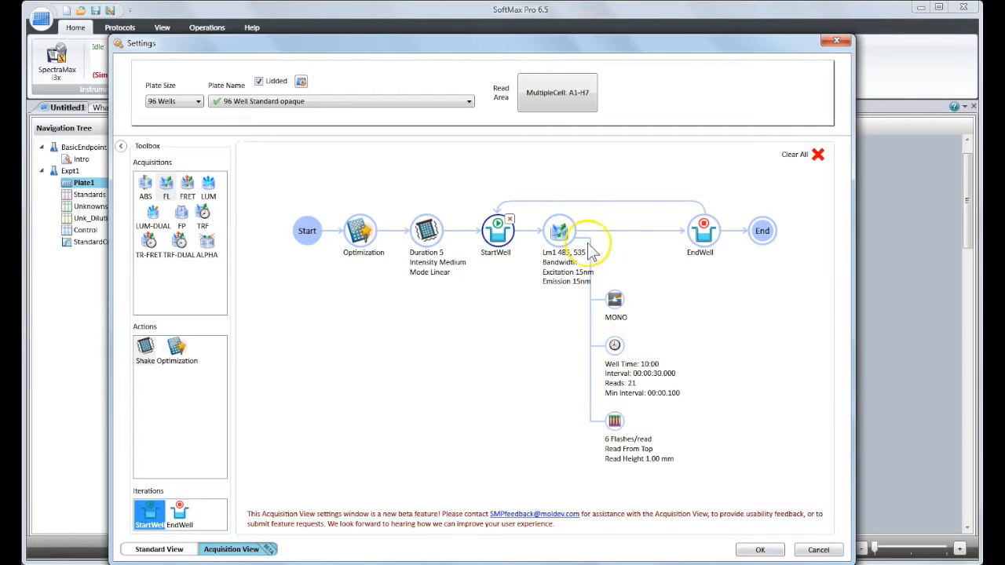
left_click(571, 219)
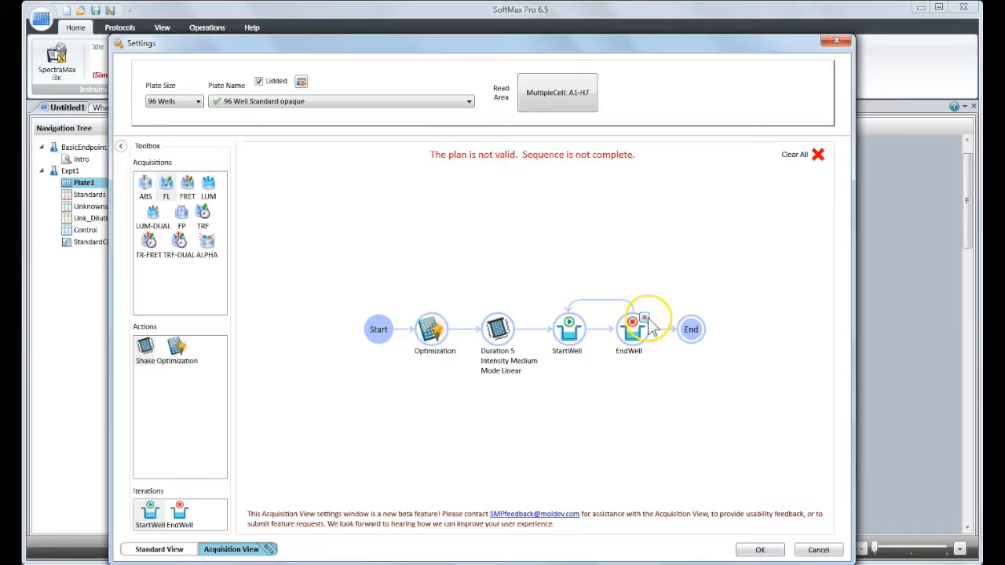
left_click(645, 320)
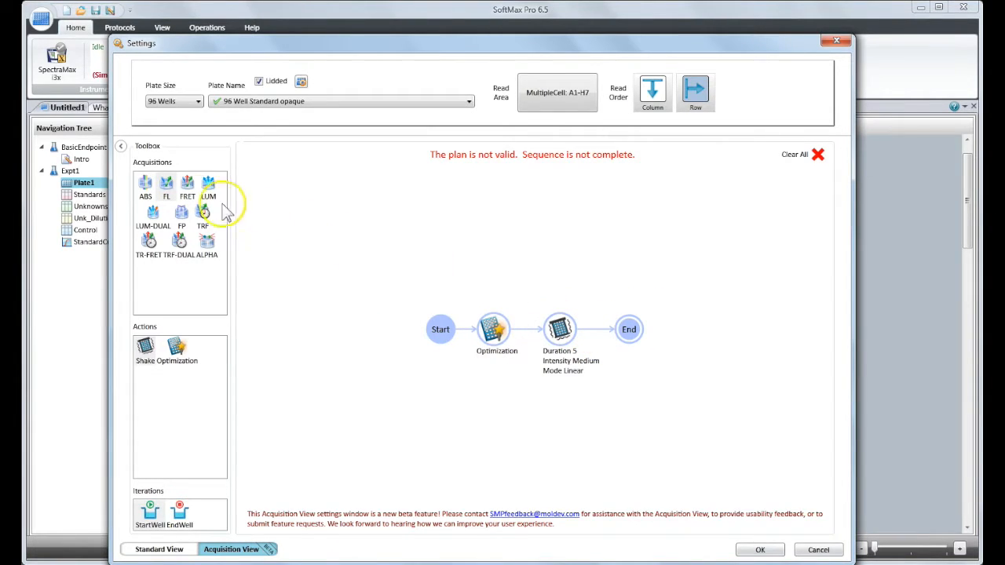
- Add an absorbance (ABS) Endpoint read after the Shake action and choose the 96 Well Greiner clear plate
left_click_drag(263, 217, 460, 281)
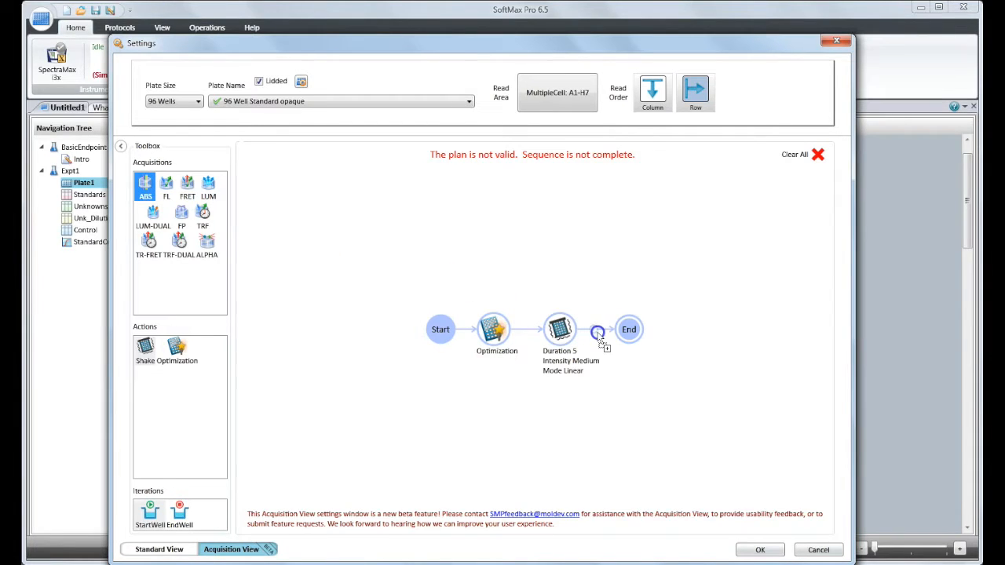
left_click_drag(598, 334, 598, 334)
left_click(532, 283)
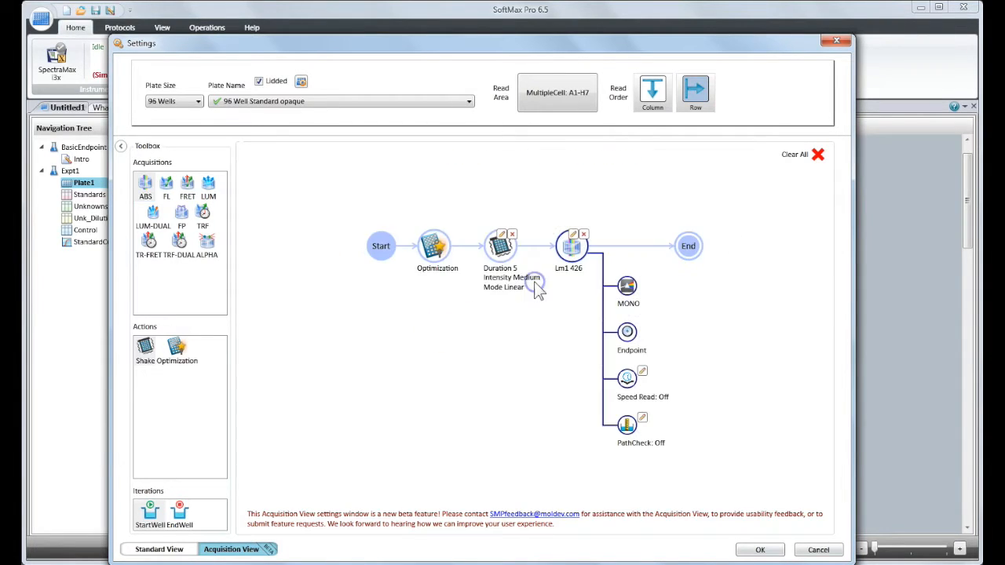
left_click(409, 102)
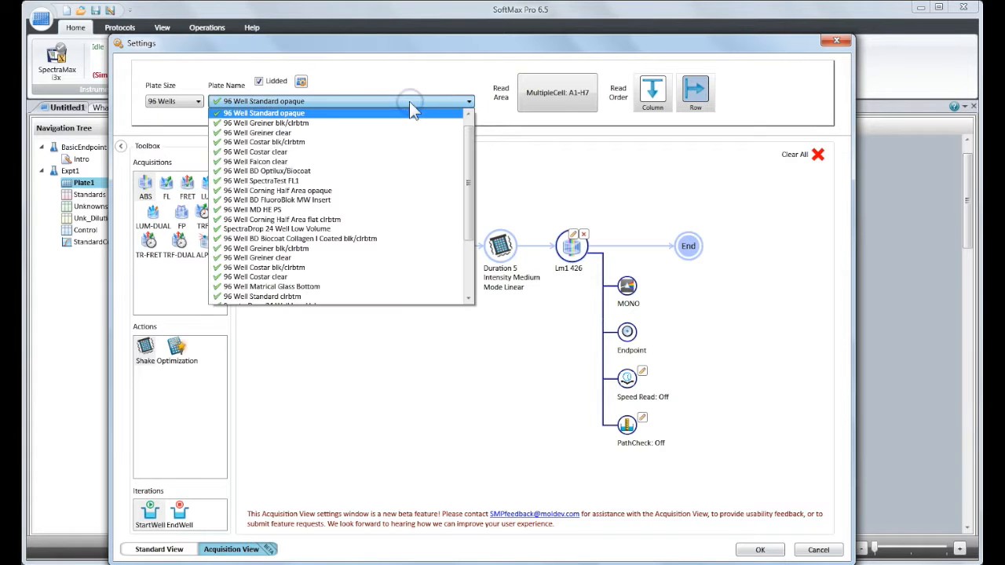
left_click(400, 132)
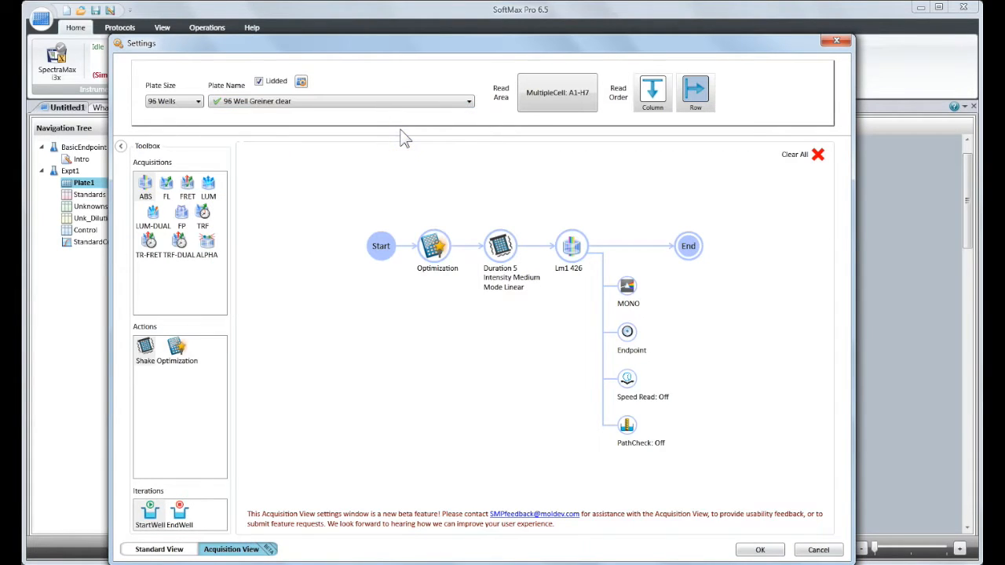
- Set the absorbance read to 2 wavelengths and enter a new value for Lm2
left_click(574, 242)
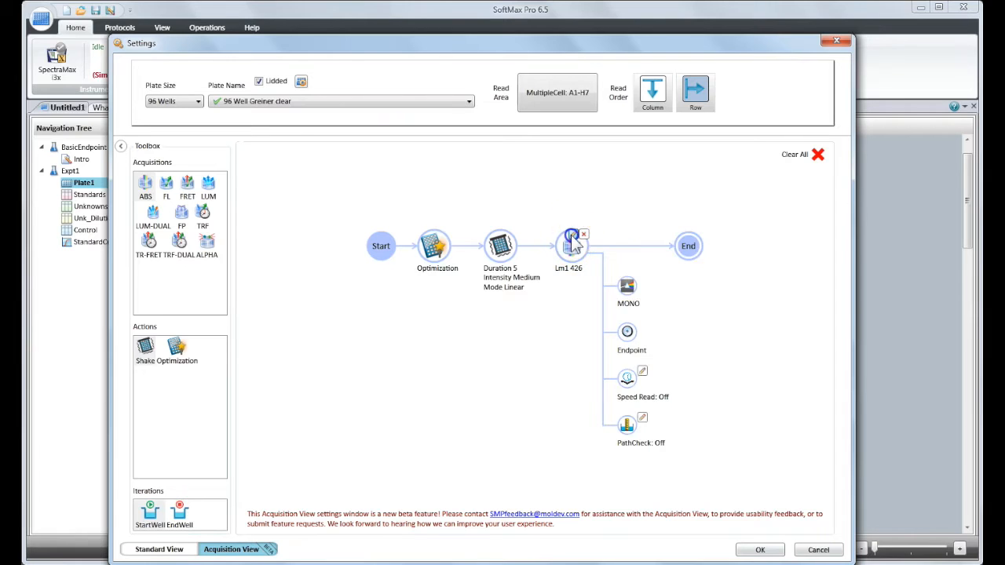
left_click(696, 266)
left_click(693, 288)
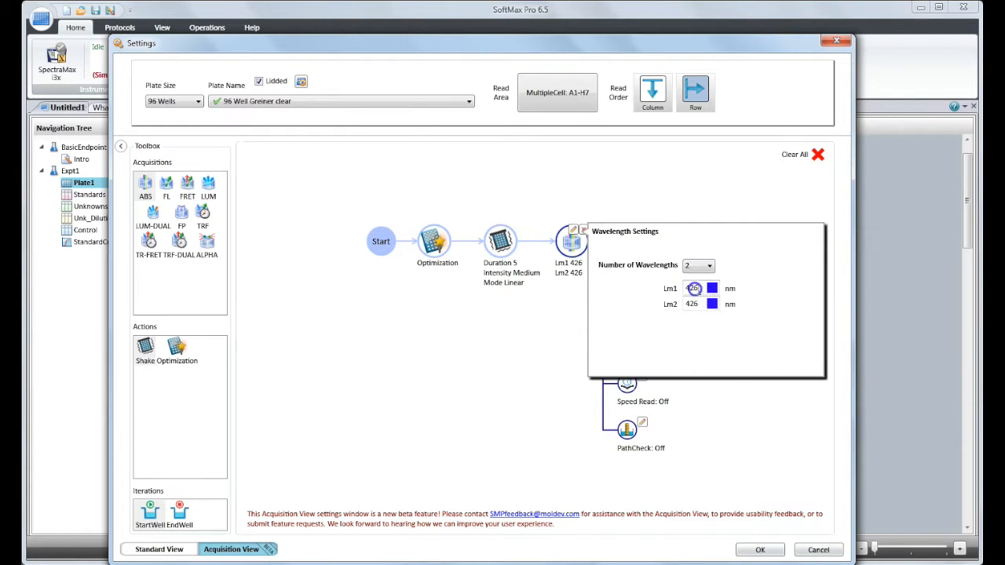
type("6")
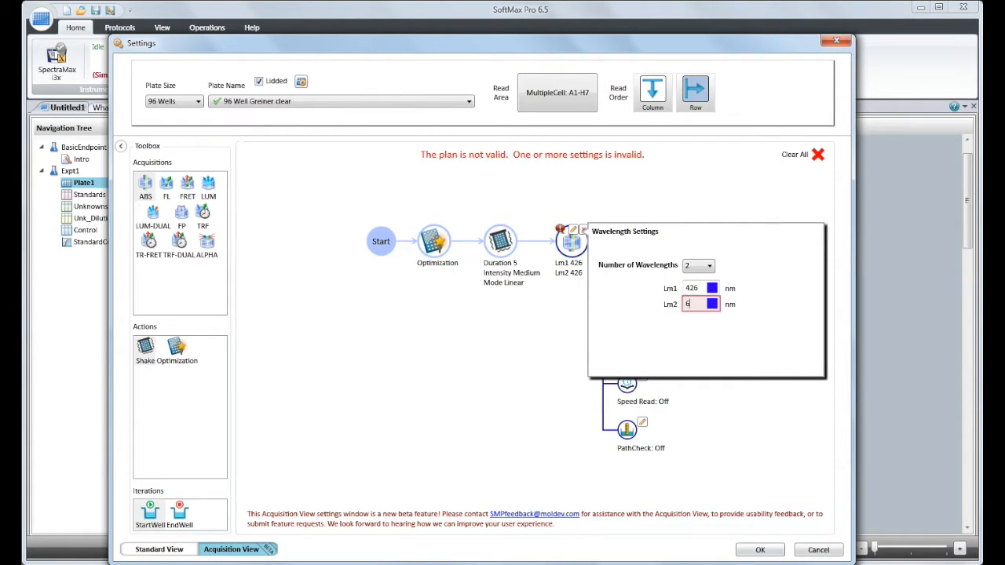